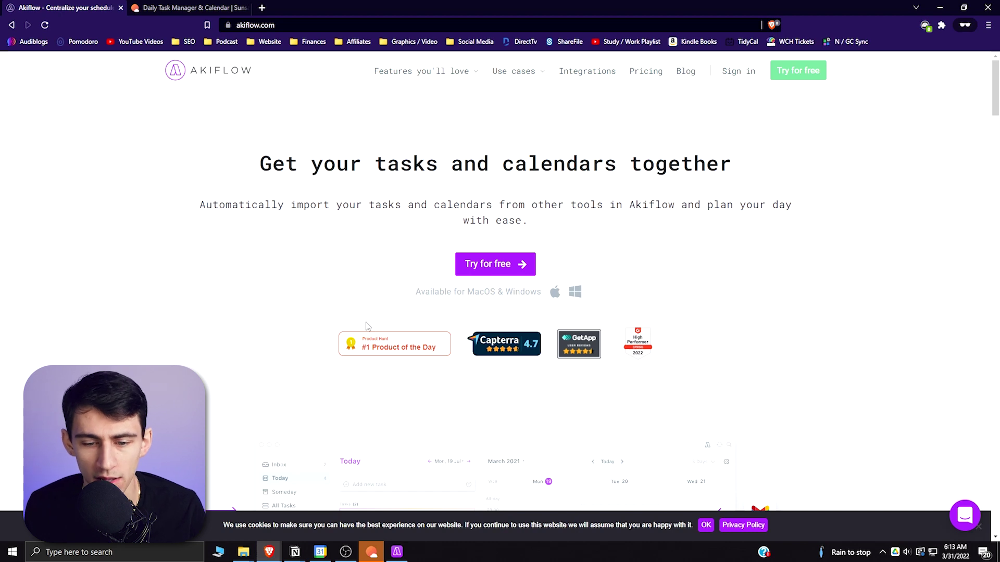
Step: Scroll the Akiflow homepage in Brave, then bring up the Akiflow app's Today view and March 31 calendar
scroll(411, 341, down, 5)
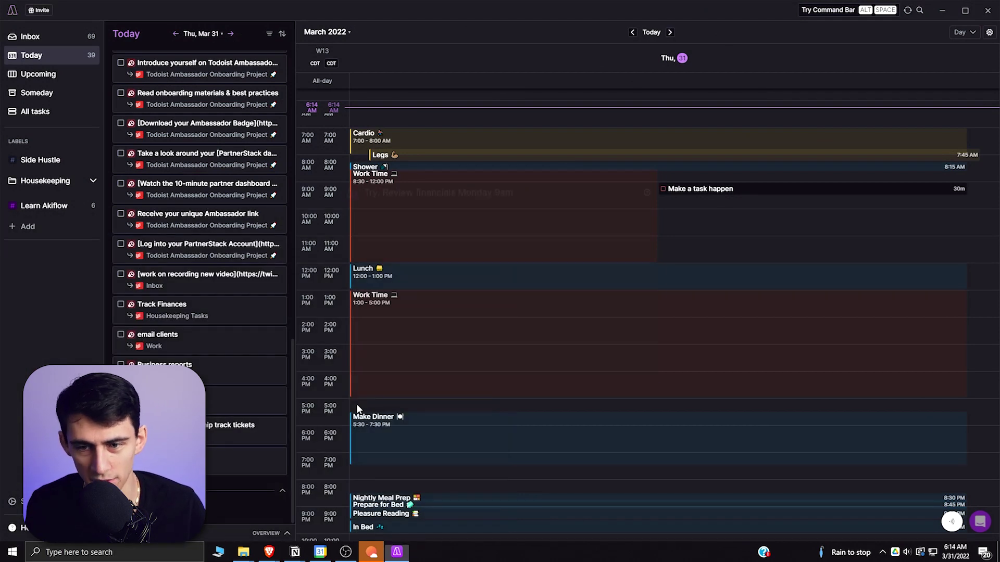
Step: Create a 30-minute task 'Task example' today at 5:00 AM from the Alt+Space command bar
key(alt+space)
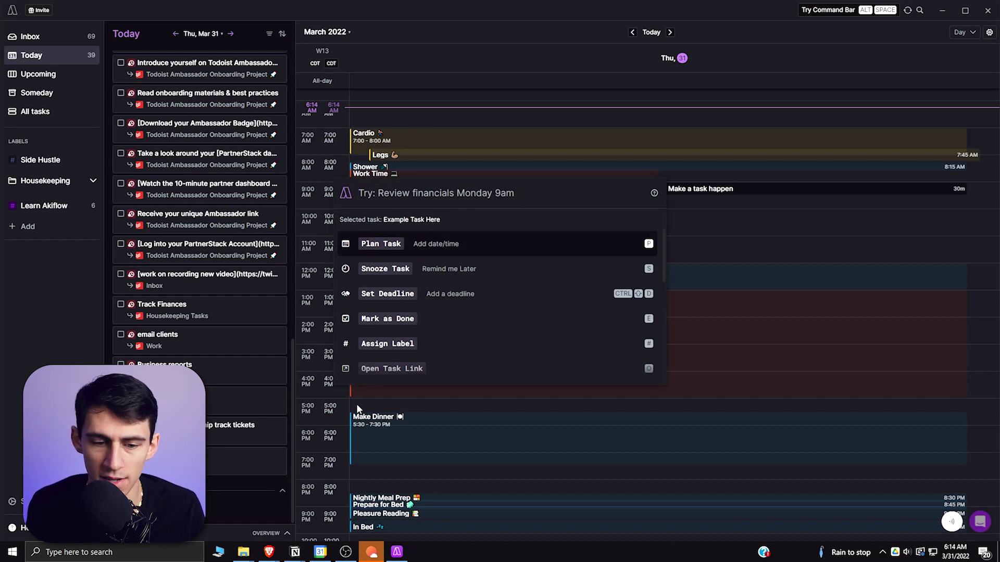
text(Task )
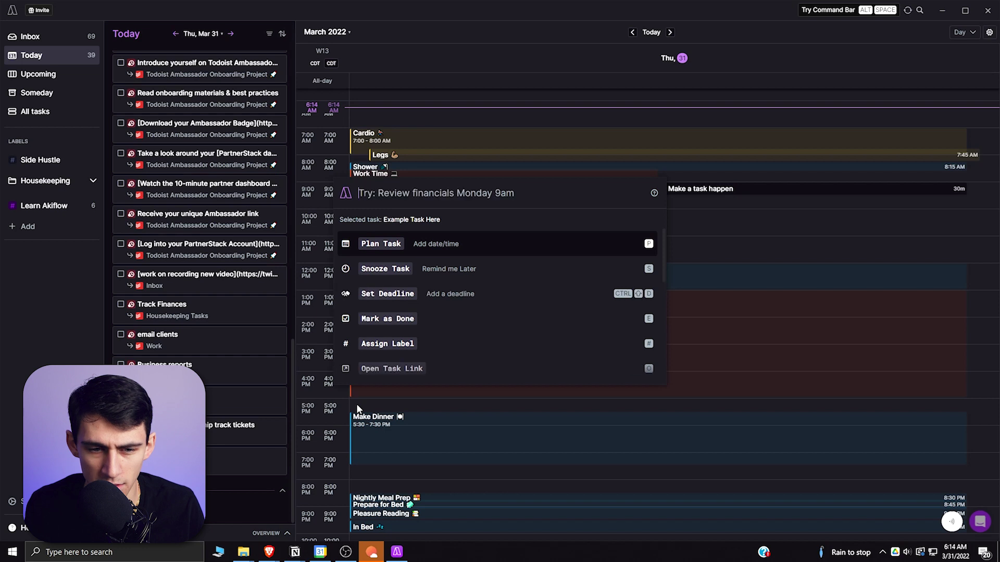
text(example at 5am)
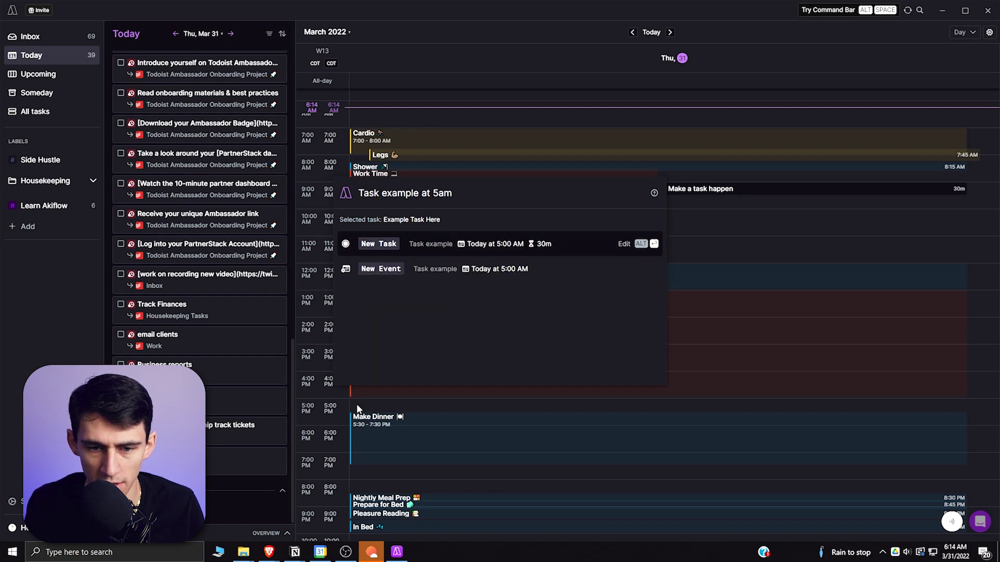
key(Return)
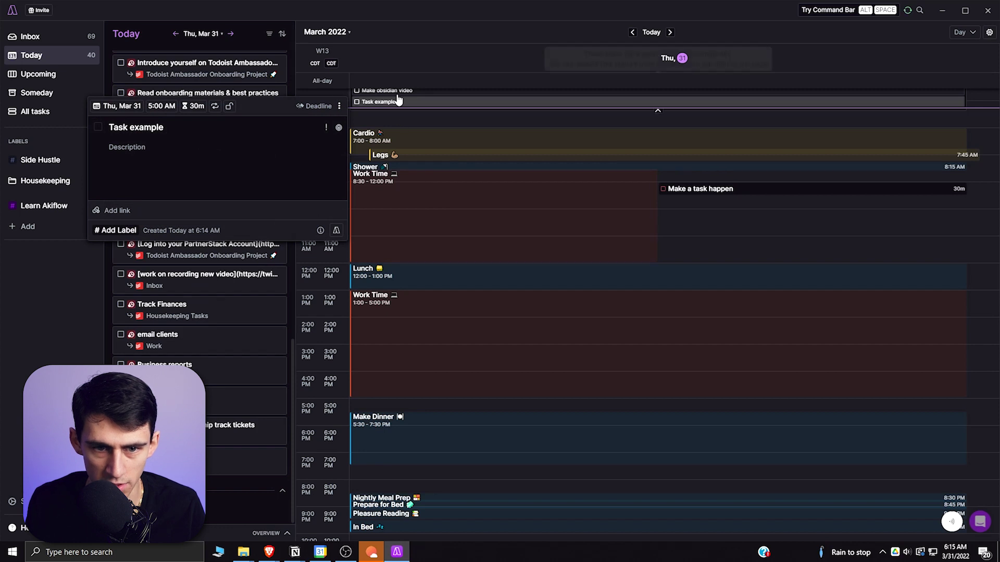
click(352, 116)
scroll(417, 208, up, 3)
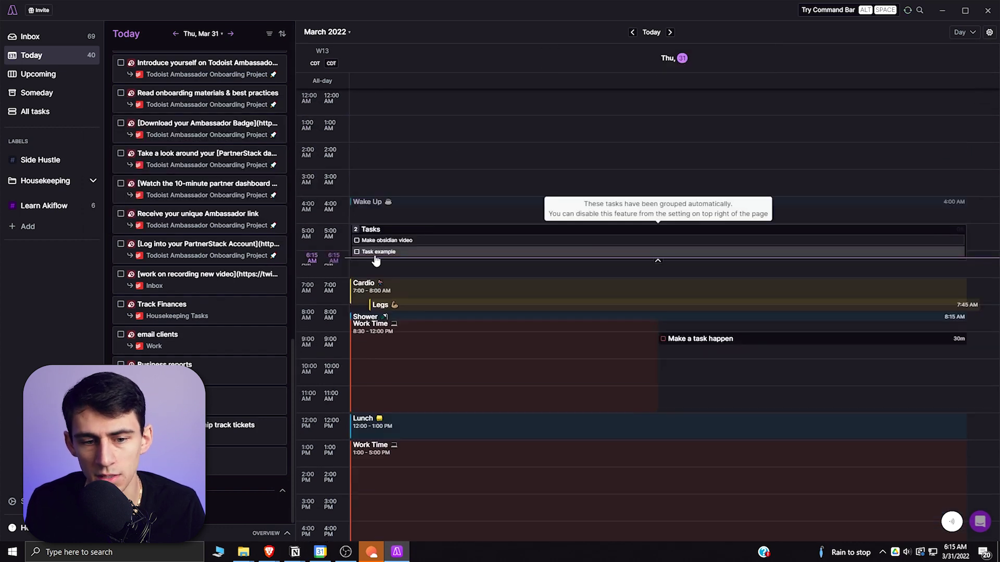
Step: Add a new task named 'snooze task task example' through the command bar
scroll(419, 271, down, 2)
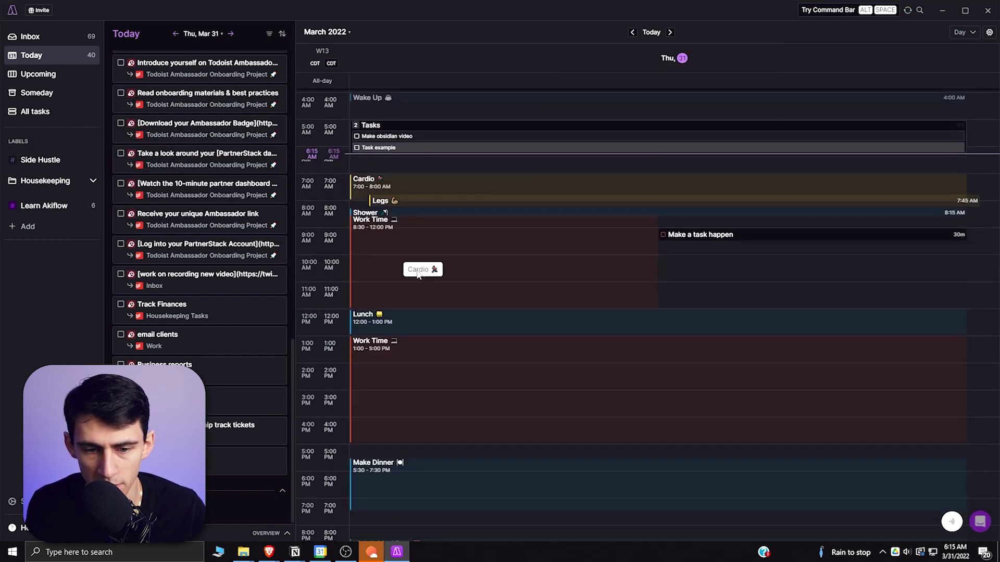
key(alt+space)
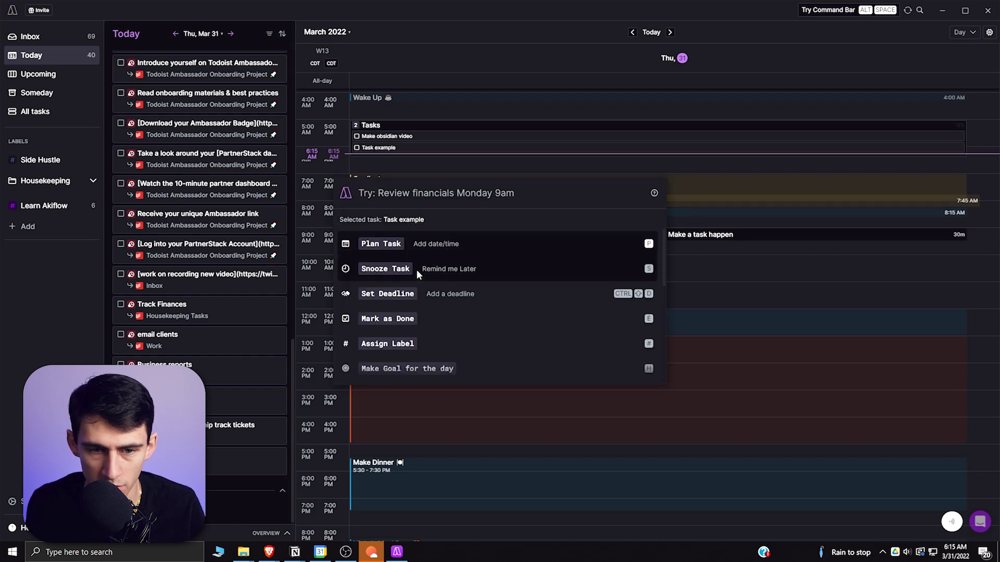
text(snooze task)
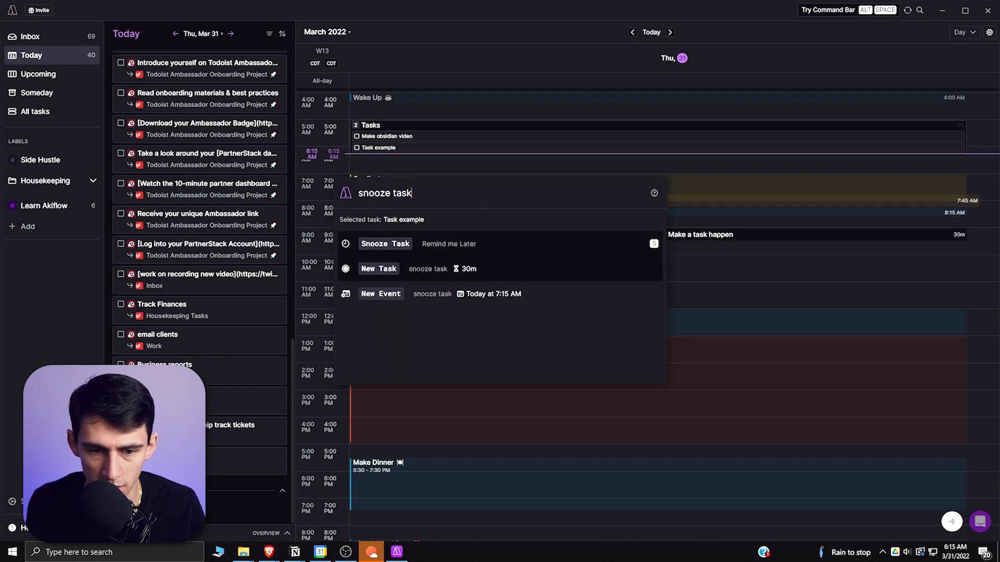
text( task example)
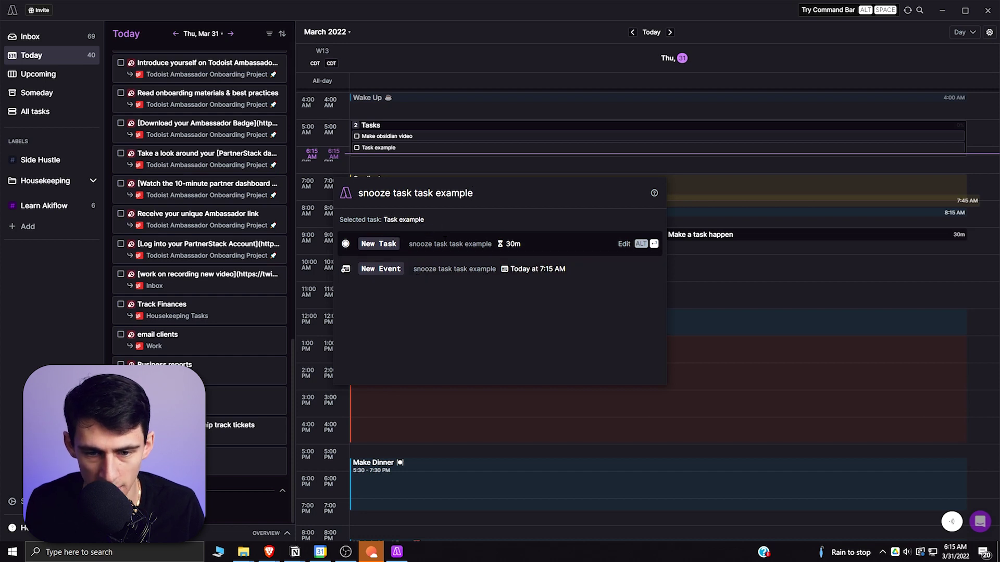
key(Return)
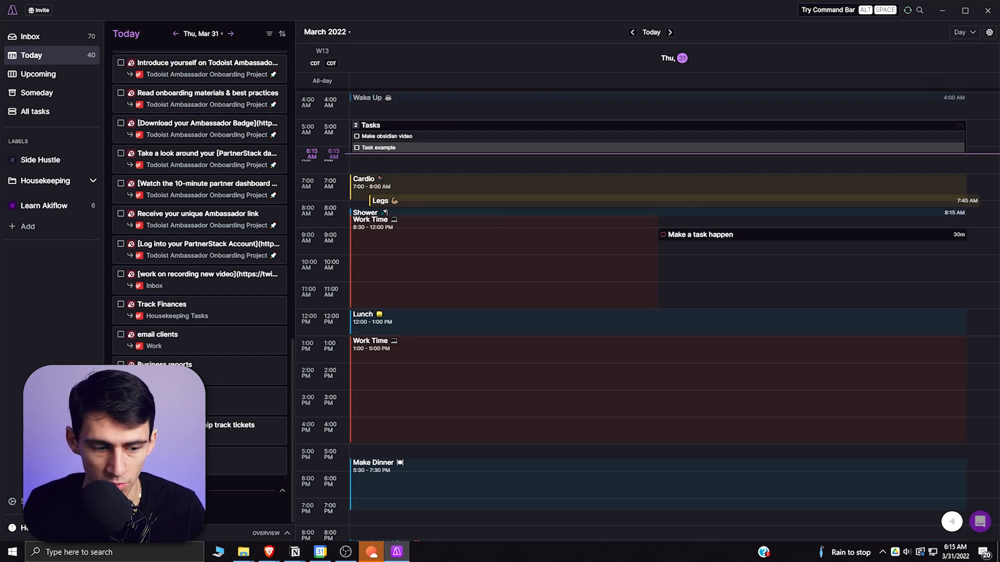
Step: Browse the Integrations settings list, return to General, and close settings
click(21, 501)
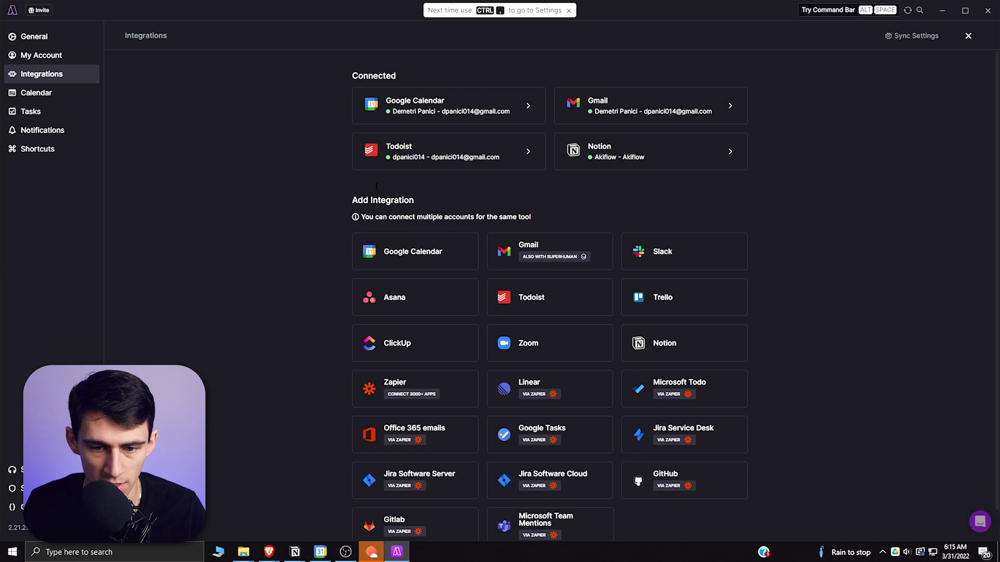
scroll(267, 273, down, 2)
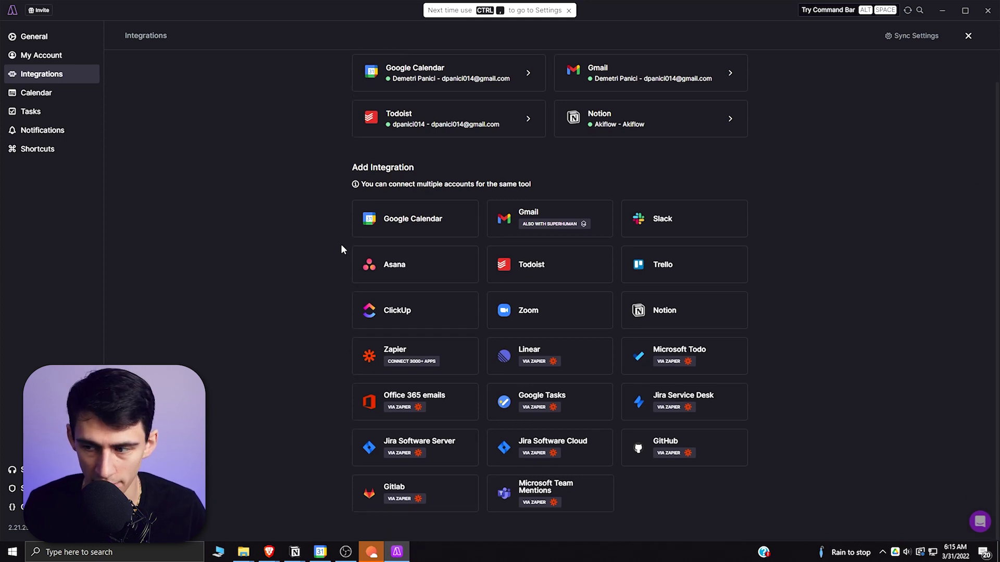
scroll(341, 249, up, 2)
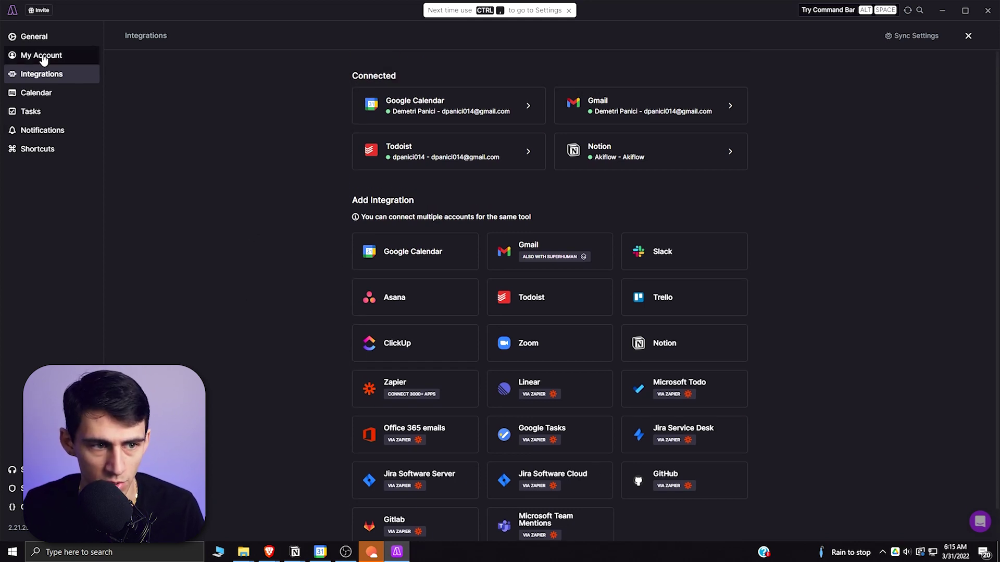
click(37, 40)
click(968, 36)
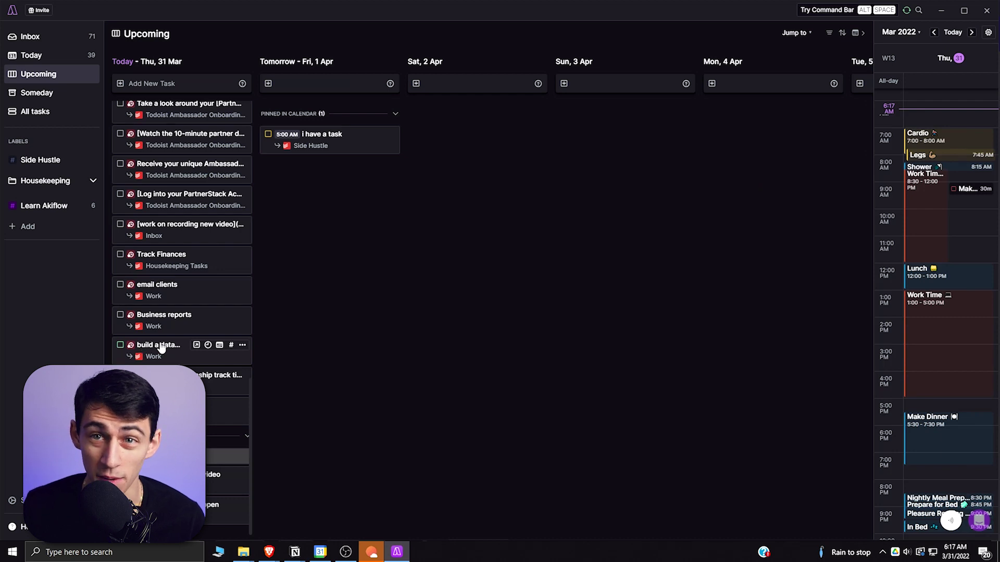
Step: Open the Learn Akiflow label, then view the Shortcuts settings with Command Bar on Alt+Space
click(45, 206)
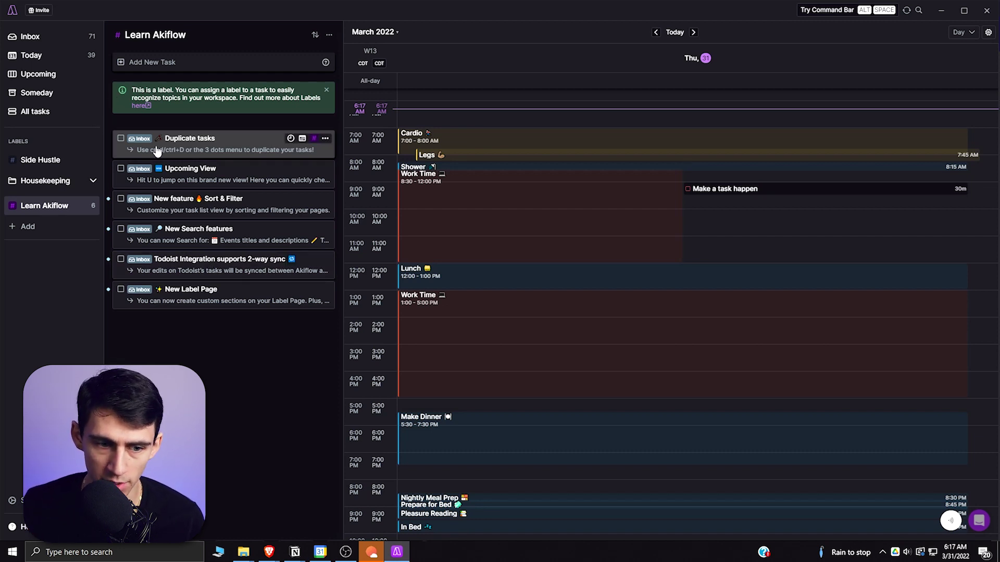
click(326, 61)
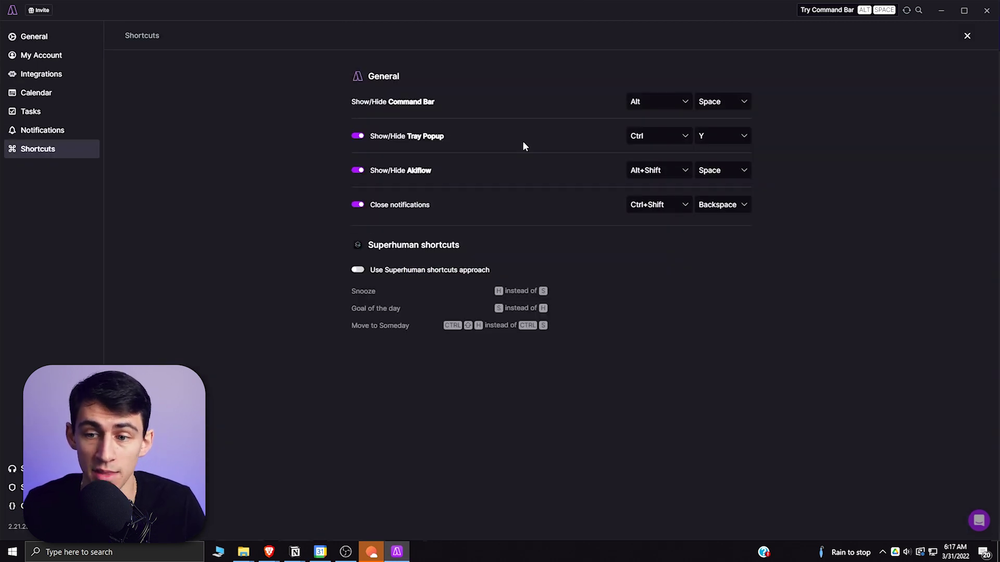
Step: Show the Ctrl+Y tray popup of upcoming events over the browser and scroll through it
key(ctrl+y)
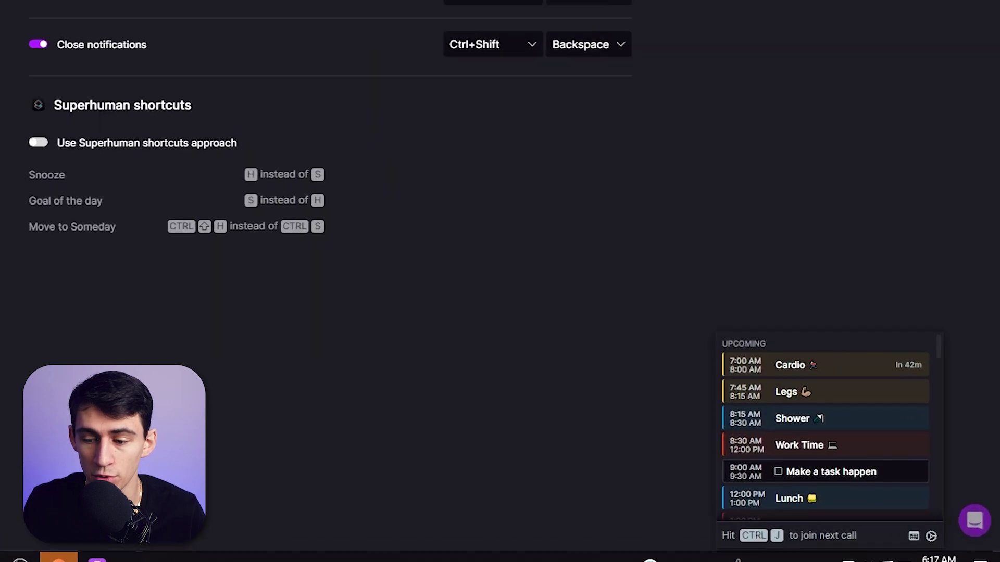
scroll(798, 364, down, 5)
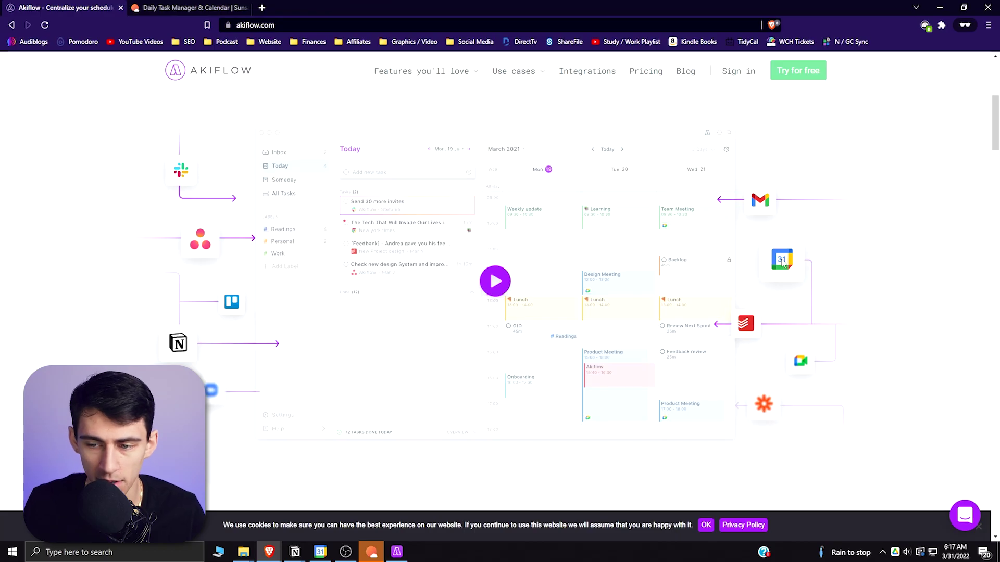
key(ctrl+y)
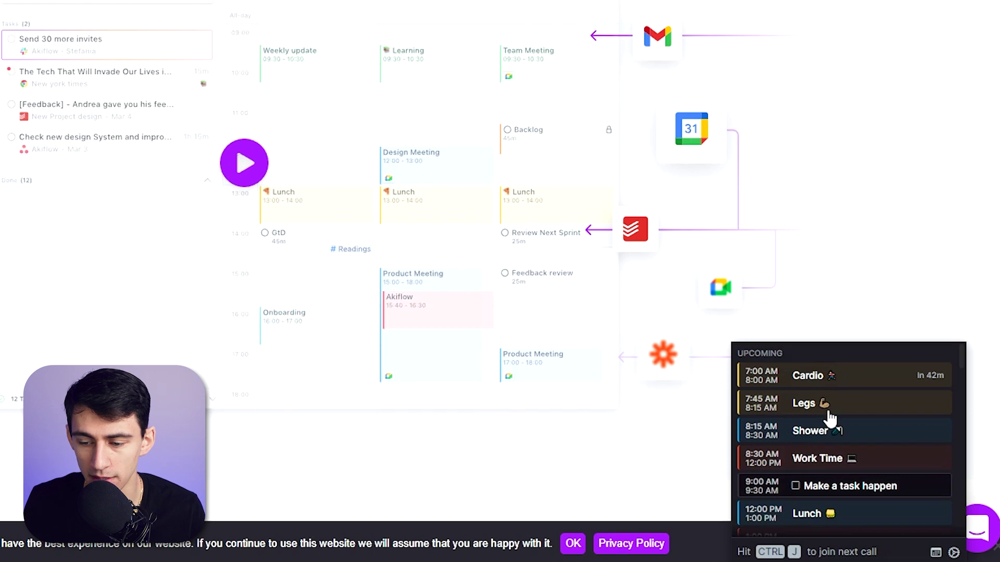
scroll(831, 419, down, 10)
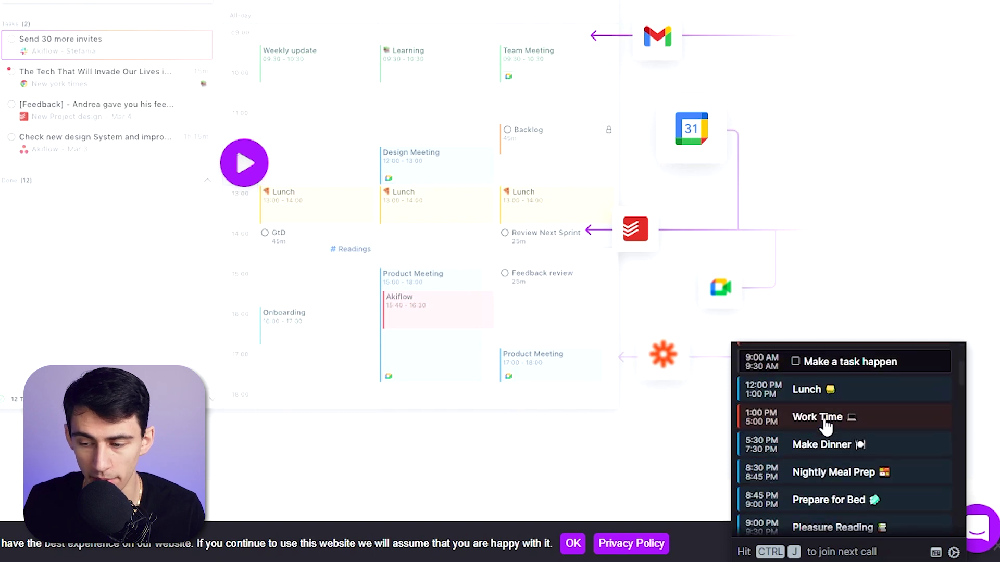
scroll(828, 422, up, 10)
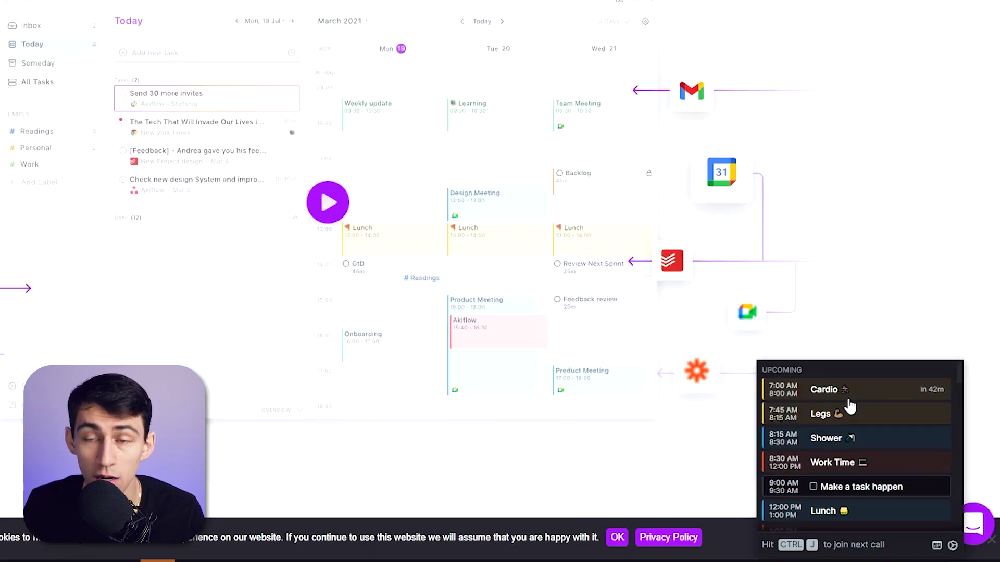
scroll(832, 394, down, 8)
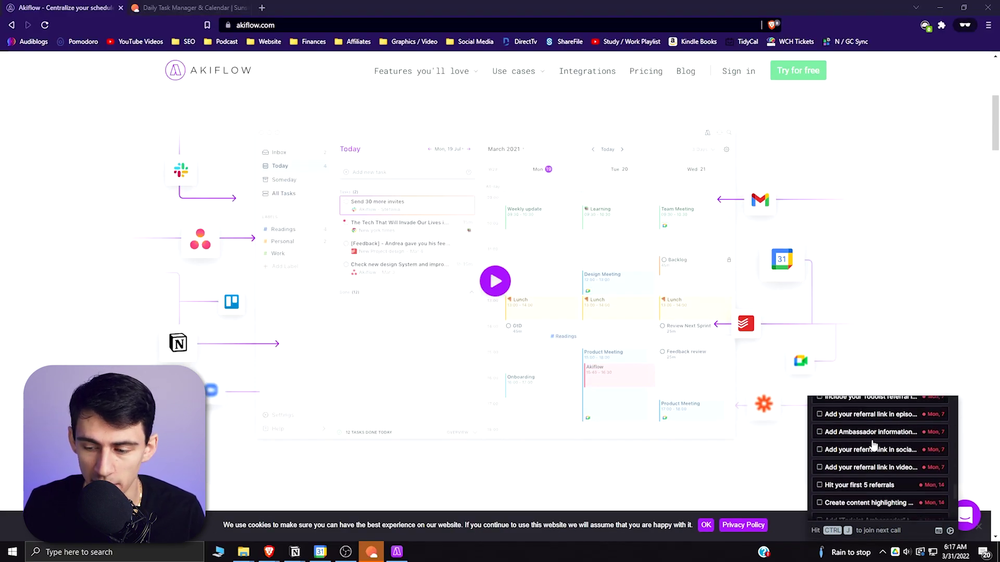
scroll(873, 445, up, 10)
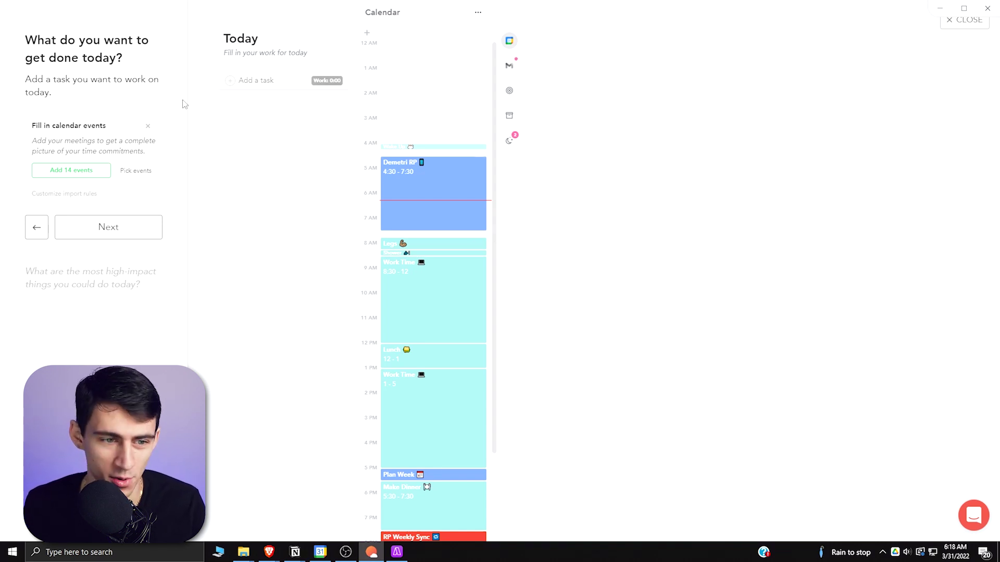
Step: Dismiss the calendar events card and advance through What can wait and Finalize to finish planning
click(148, 130)
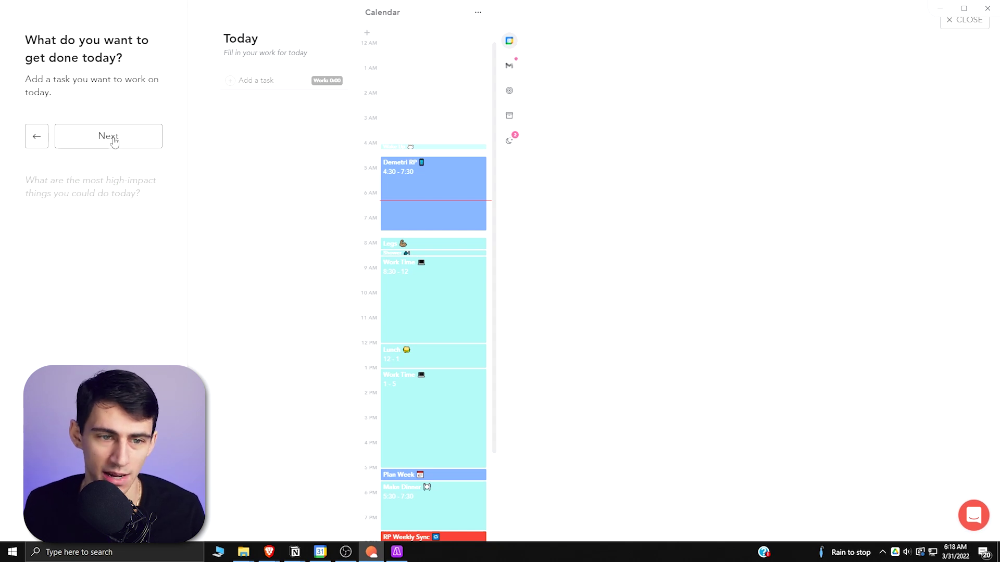
click(114, 145)
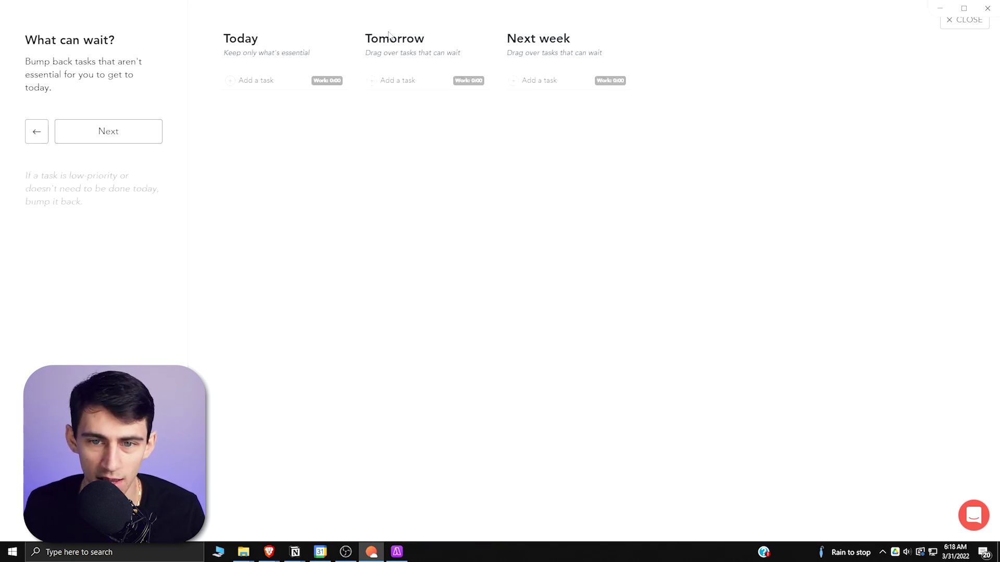
click(109, 132)
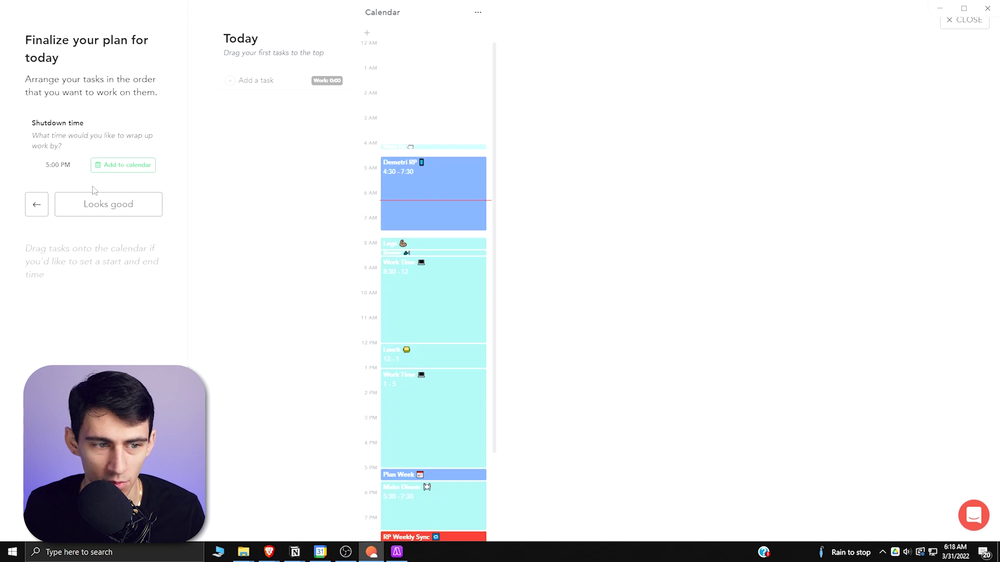
click(95, 203)
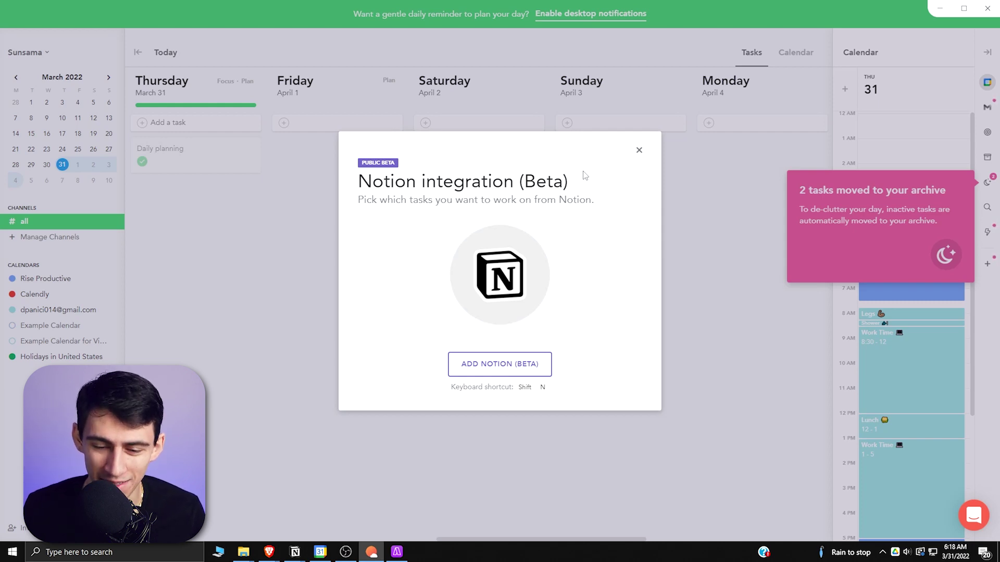
Step: Close the Notion prompt and drag the archived 'record' task onto Friday, April 1
click(880, 224)
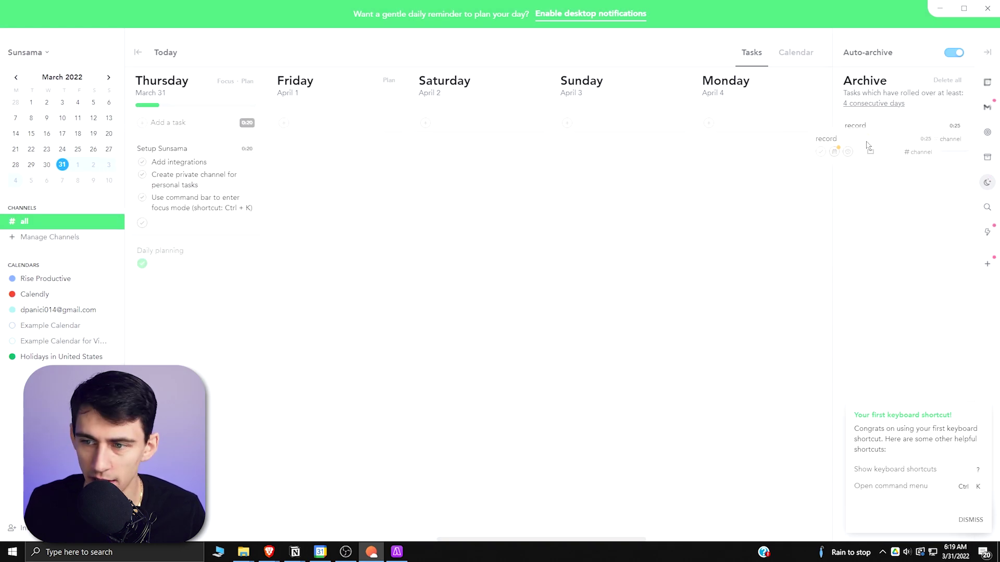
drag(868, 145, 297, 166)
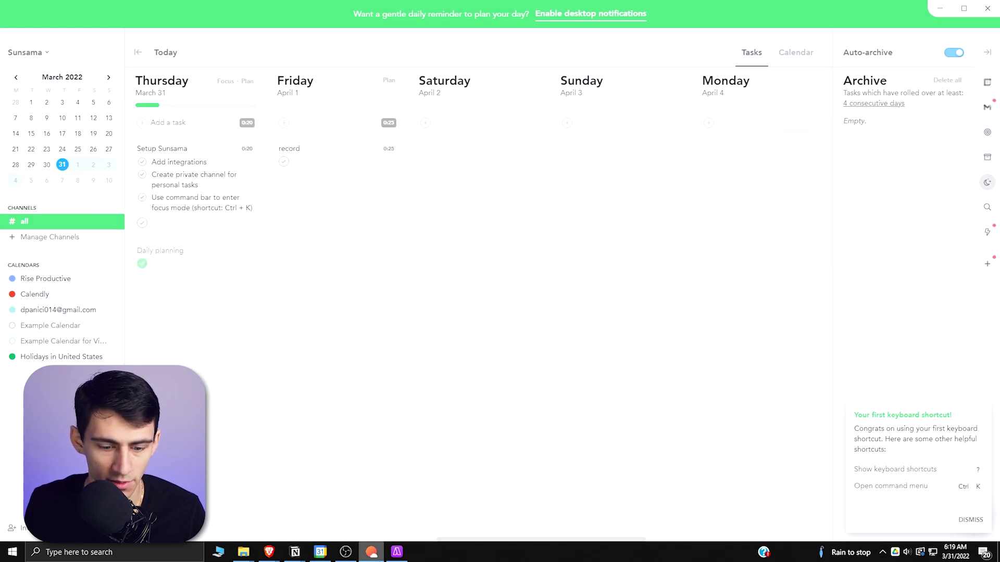
click(397, 552)
click(35, 40)
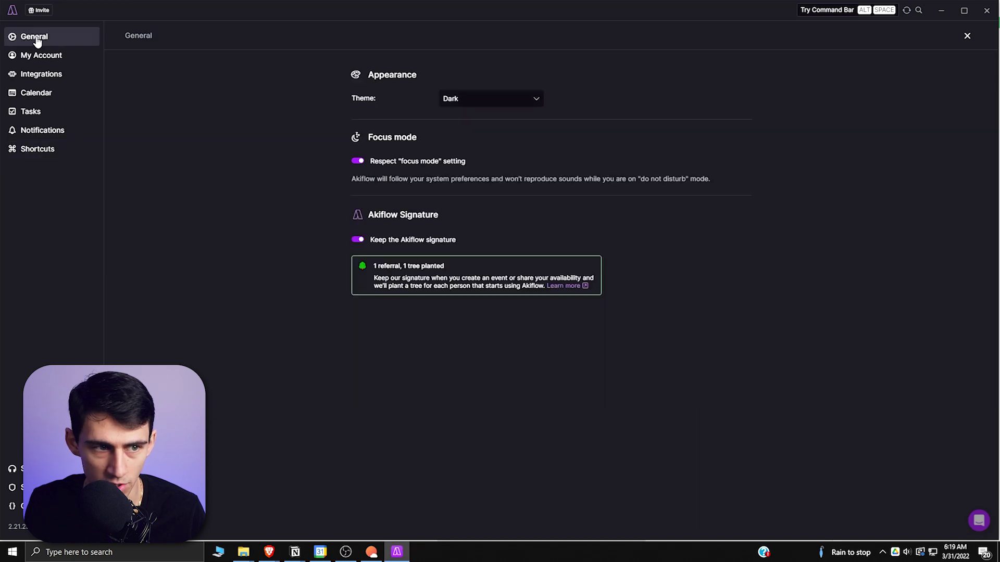
click(965, 39)
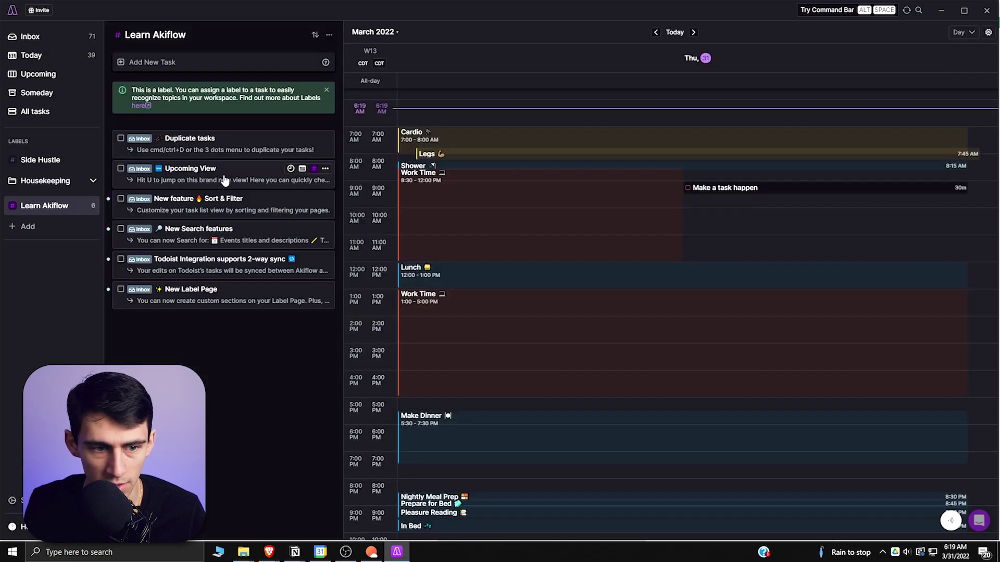
click(72, 55)
mouse_move(248, 125)
mouse_down()
mouse_move(587, 239)
mouse_move(436, 192)
mouse_move(563, 220)
mouse_move(806, 227)
mouse_move(802, 203)
mouse_move(670, 223)
mouse_move(247, 142)
mouse_up()
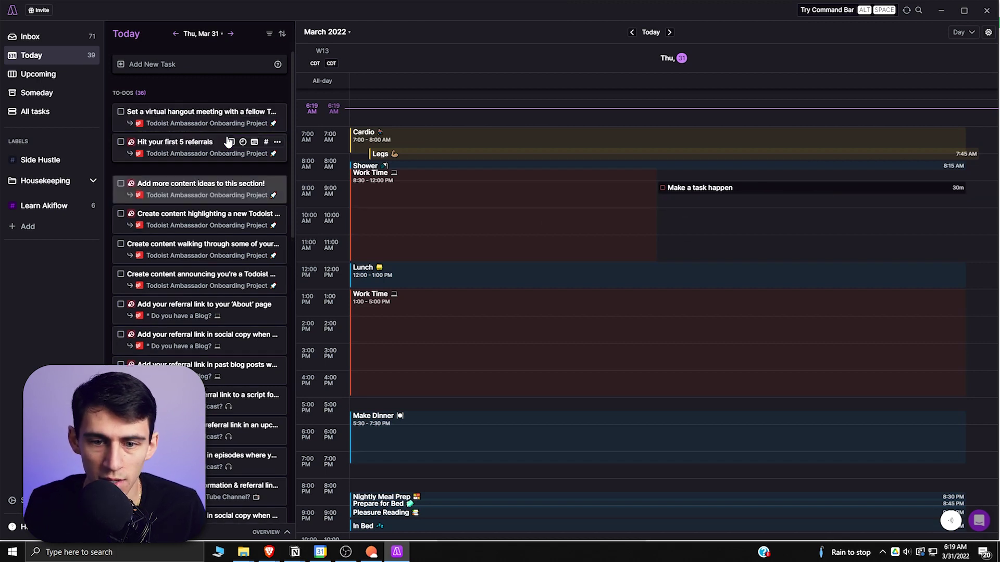
key(alt+Tab)
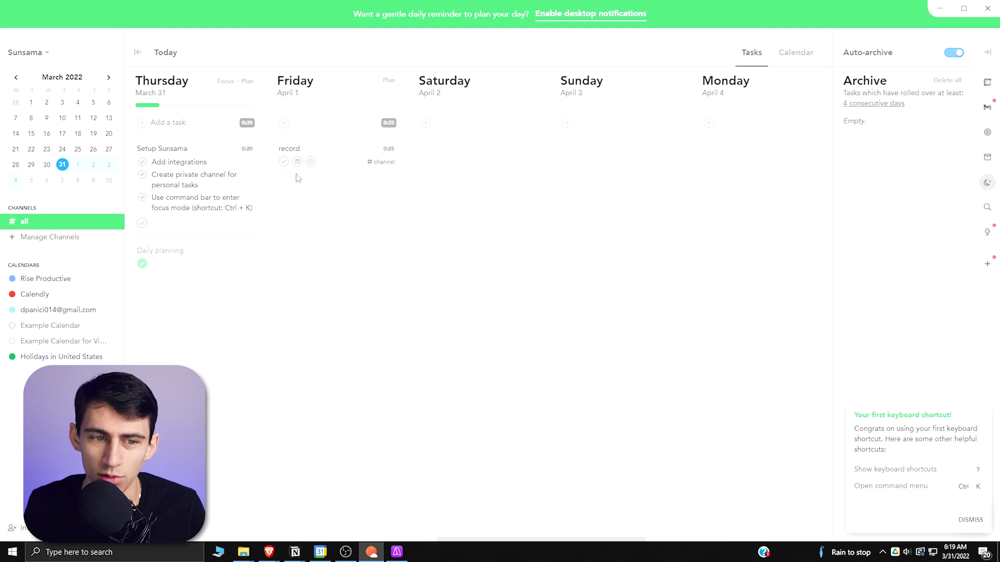
click(208, 149)
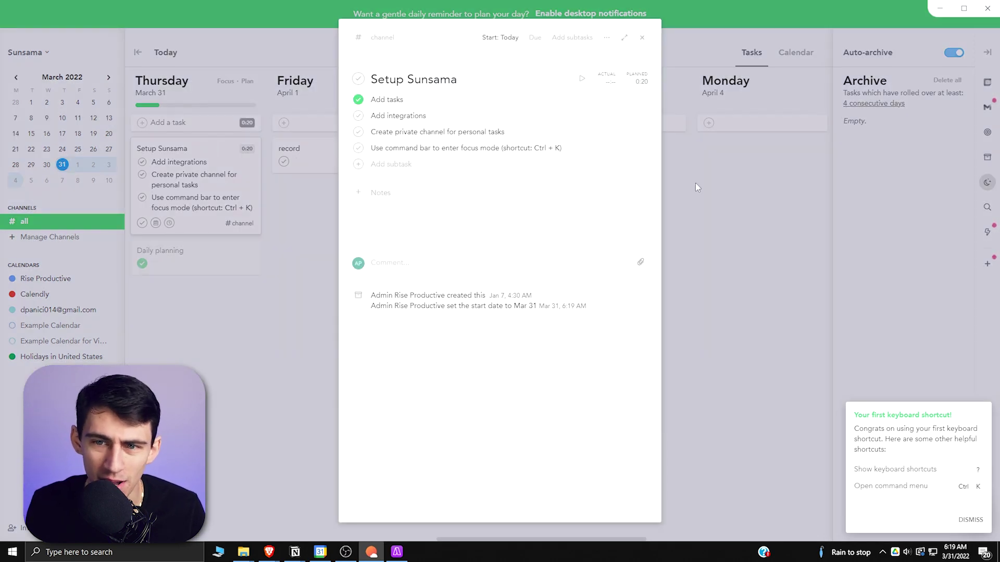
click(642, 37)
click(795, 52)
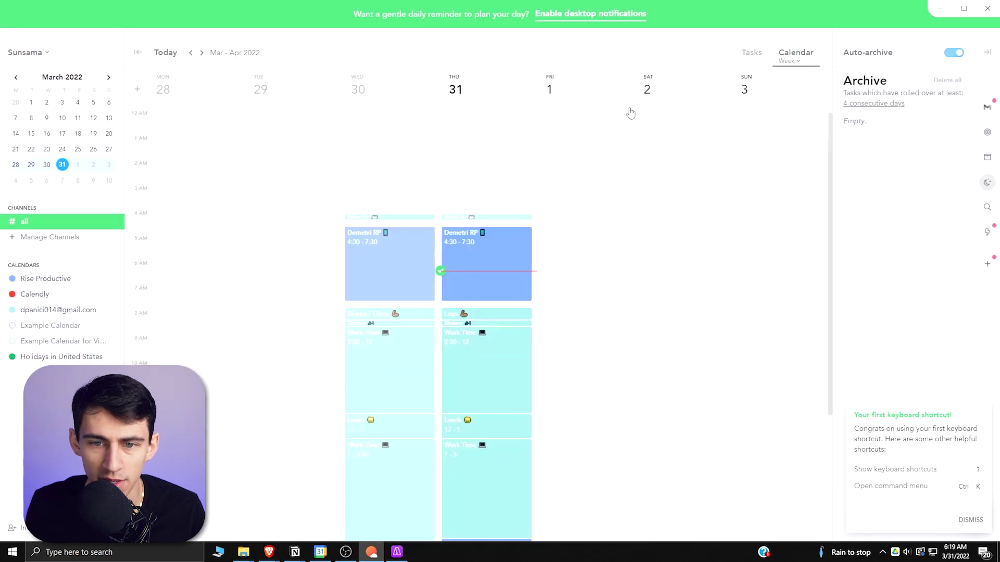
scroll(446, 284, down, 1)
scroll(553, 277, down, 1)
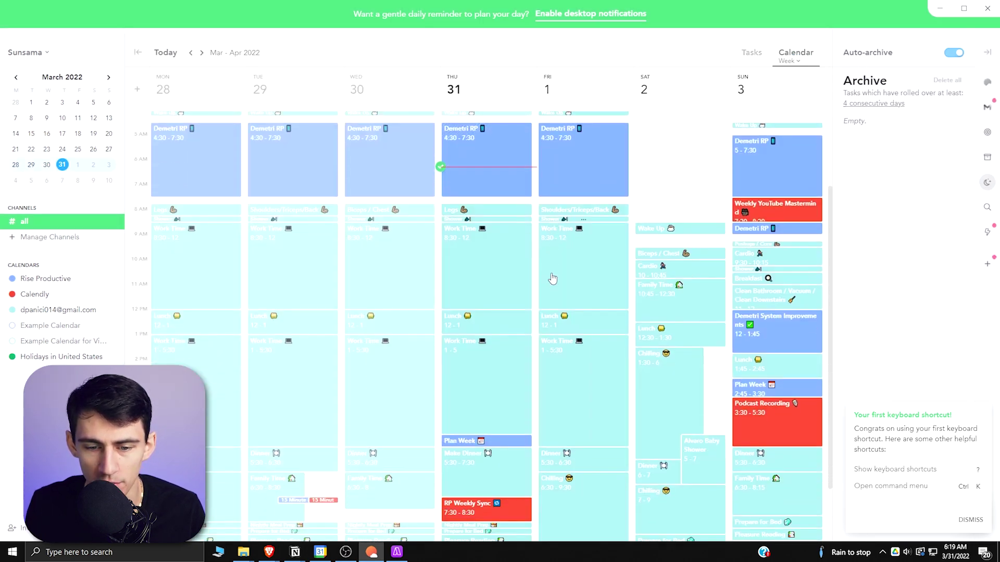
click(484, 304)
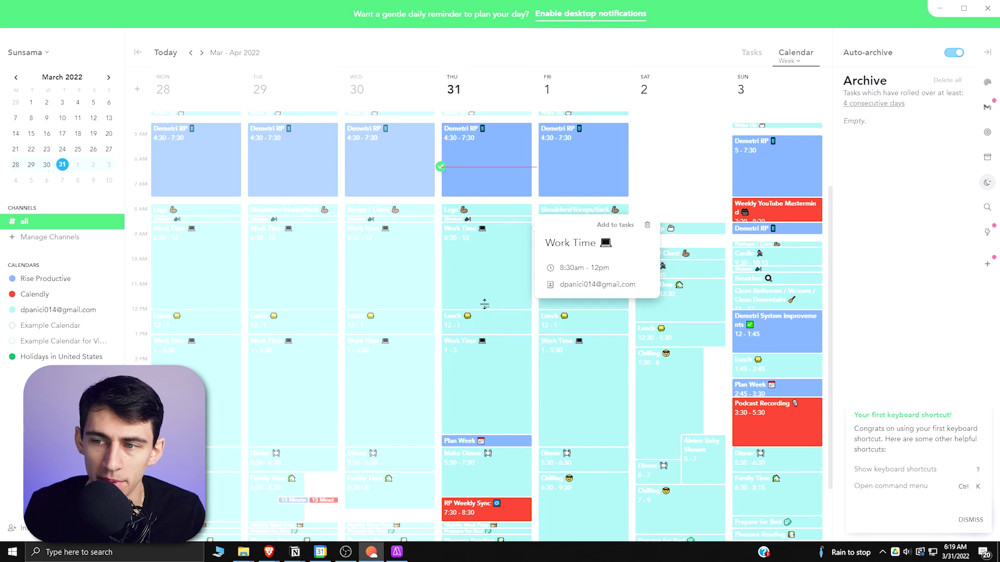
click(752, 52)
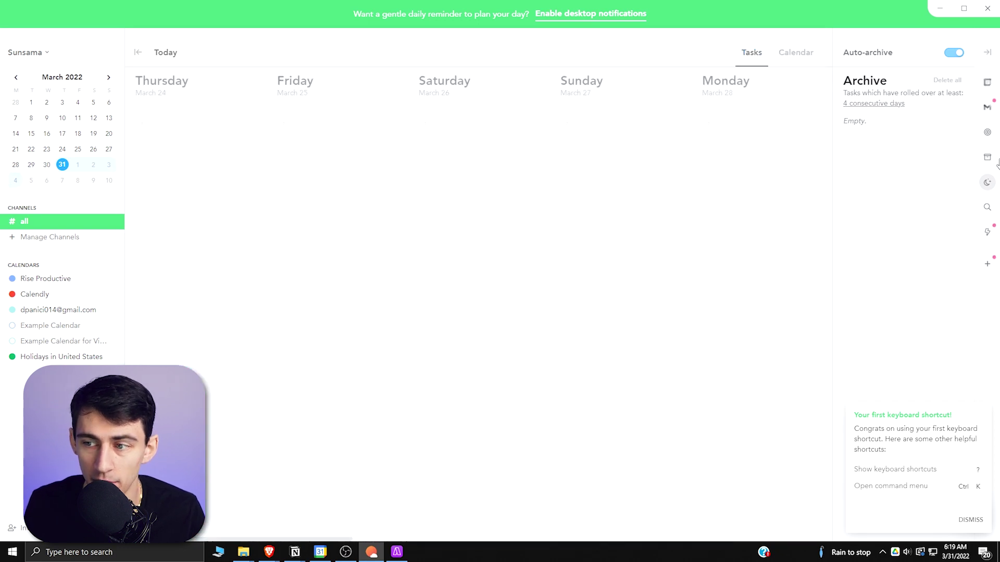
Step: Connect Gmail with the Inbox as the email source, marking emails as read when done
click(987, 107)
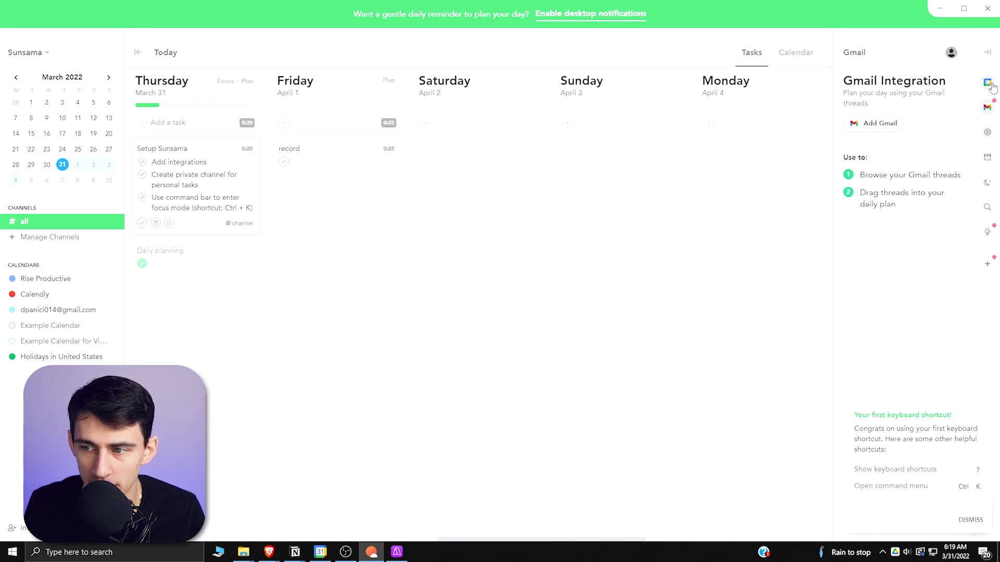
click(890, 125)
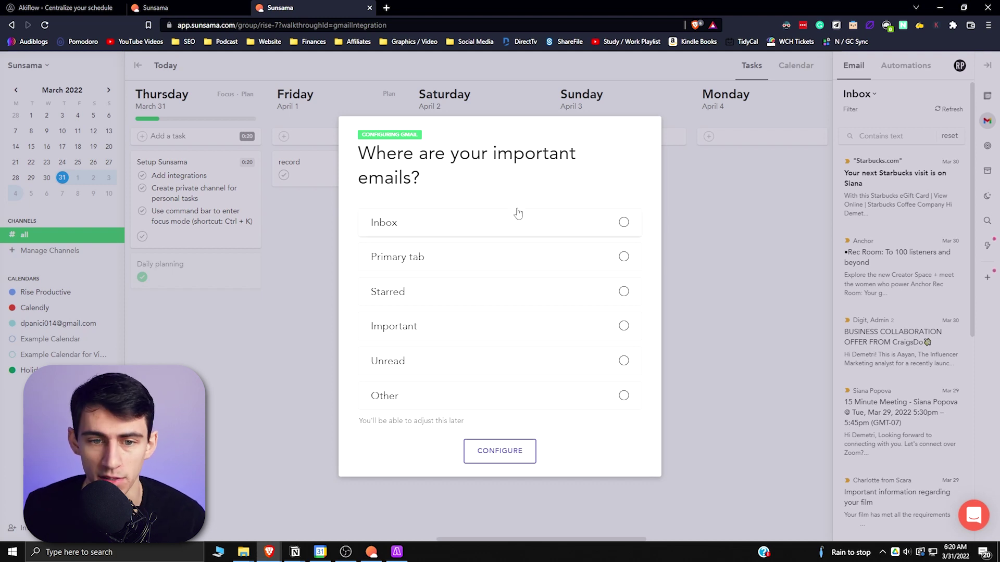
click(495, 223)
click(473, 461)
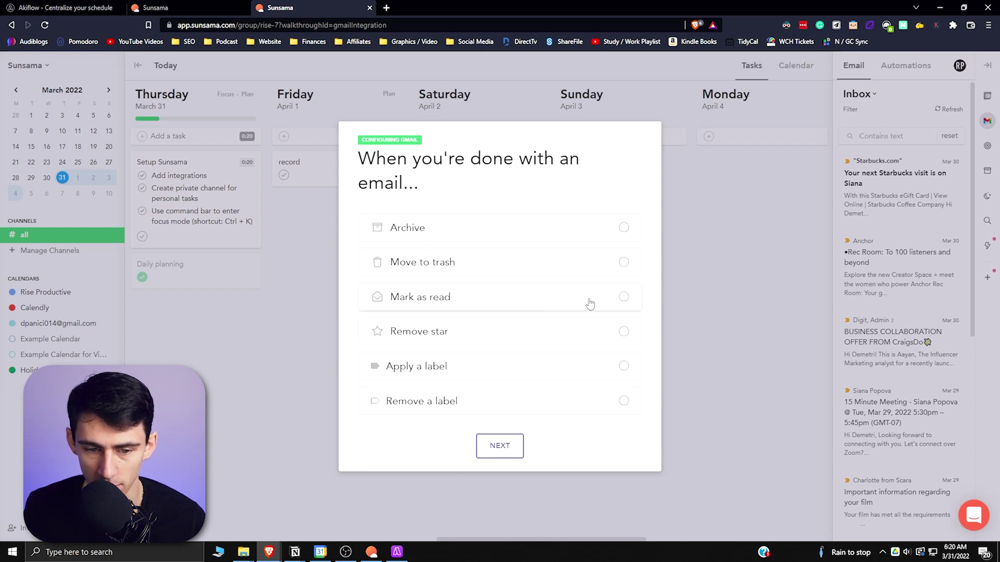
click(565, 305)
click(504, 445)
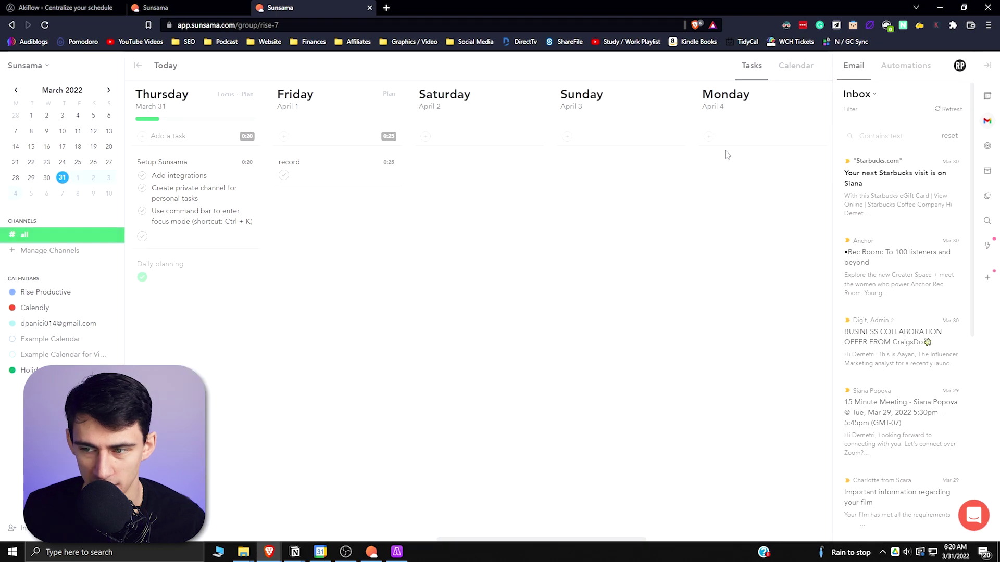
Step: Make the Starbucks email a Thursday, March 31 task and show the Backlog's latest product updates
drag(867, 175, 208, 164)
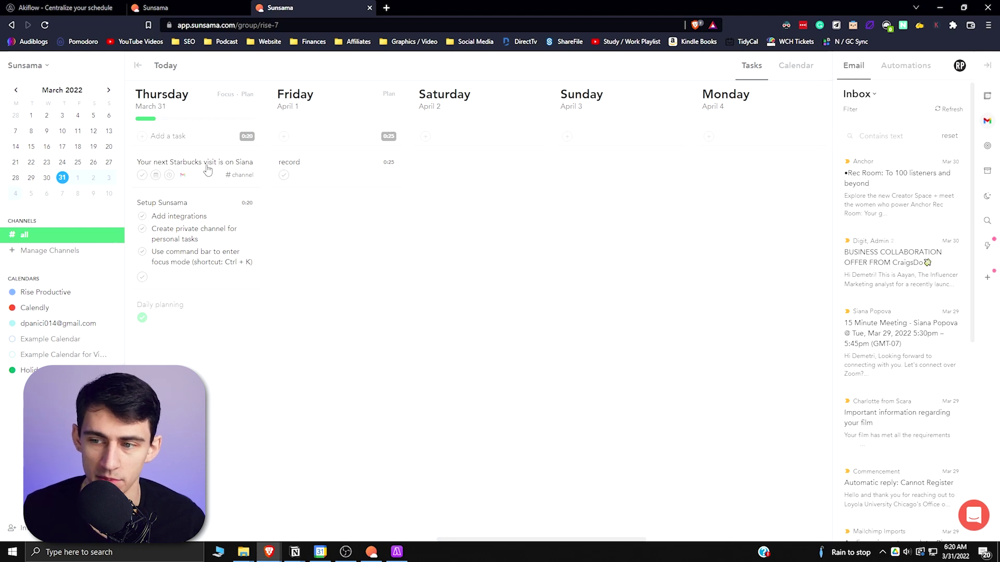
click(986, 170)
click(987, 245)
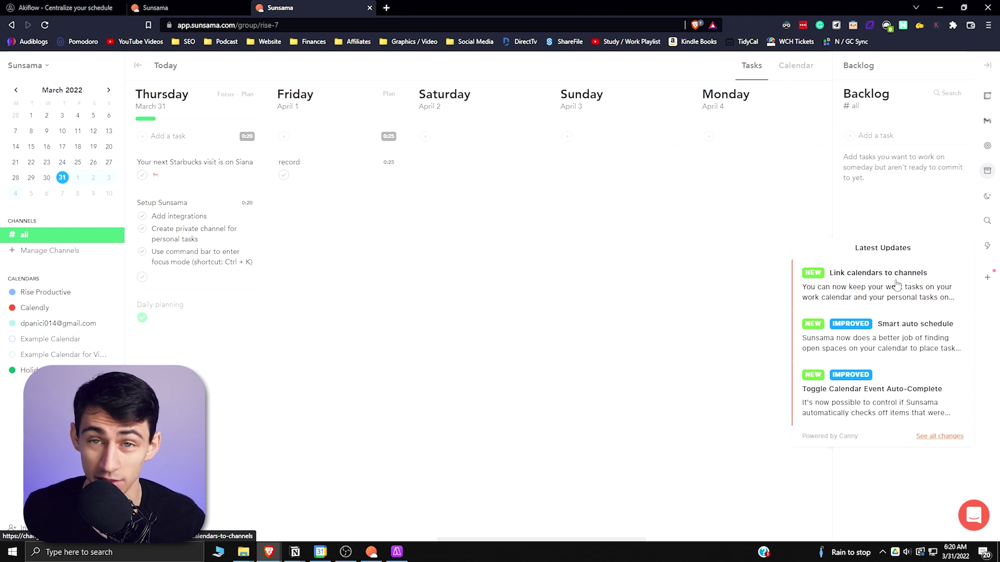
click(48, 253)
Step: Create a channel named 'Rise Productive Channel' and view its empty task board and backlog
click(547, 135)
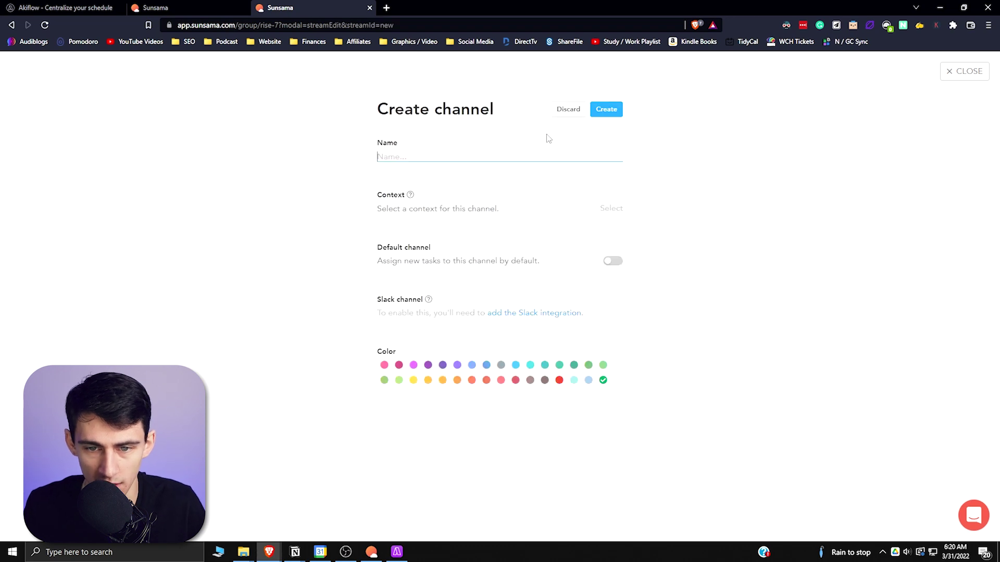
text(Rise Produc)
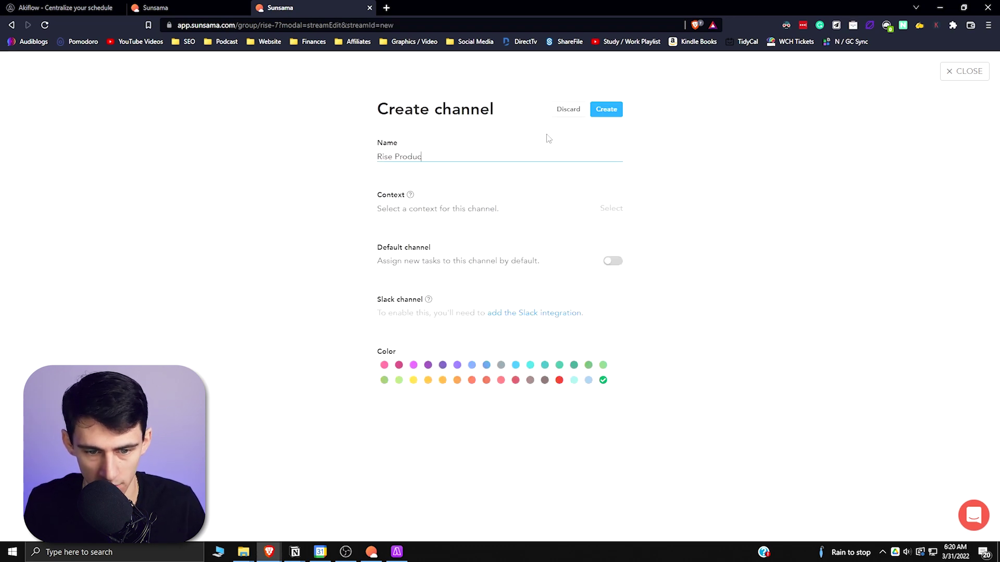
text(tive Channel)
key(Return)
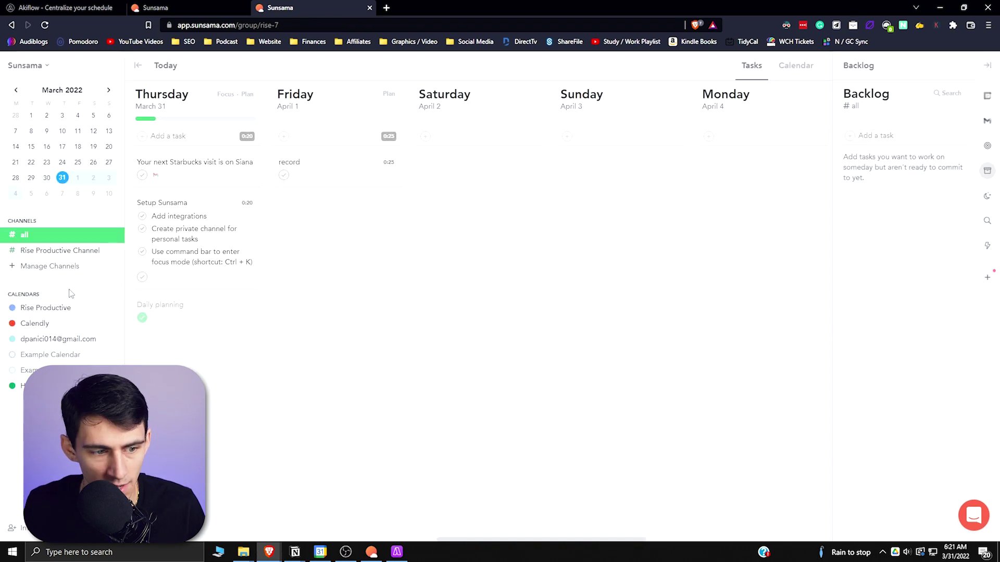
click(74, 253)
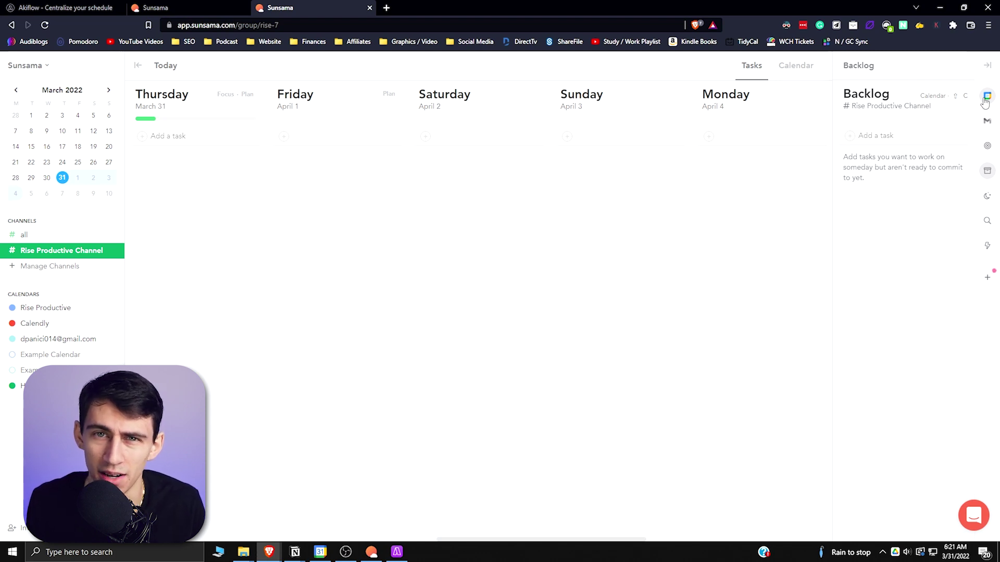
Step: Bring up the keyboard shortcuts list with ? and scroll through the general, task creation and task action shortcuts
key(question)
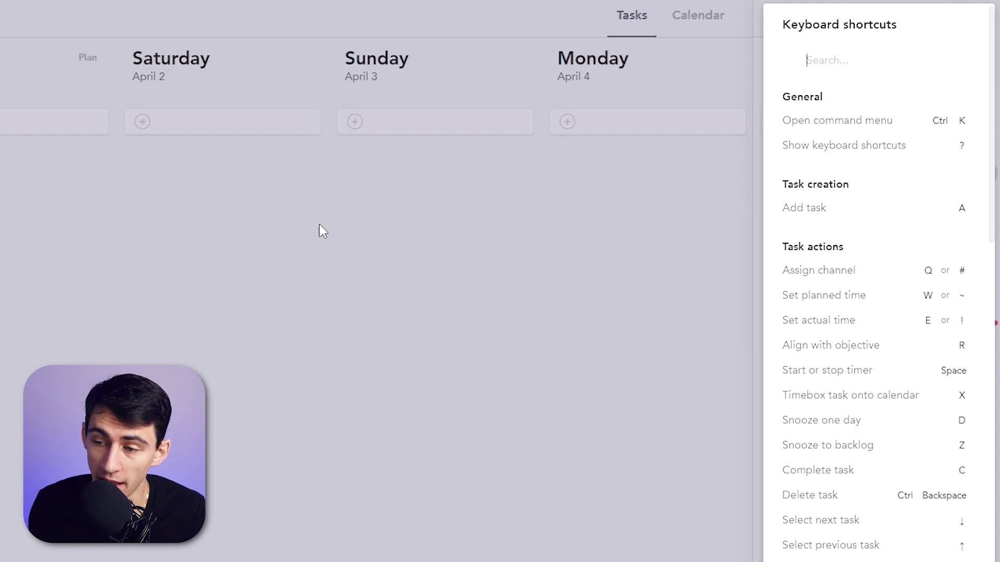
scroll(833, 283, down, 3)
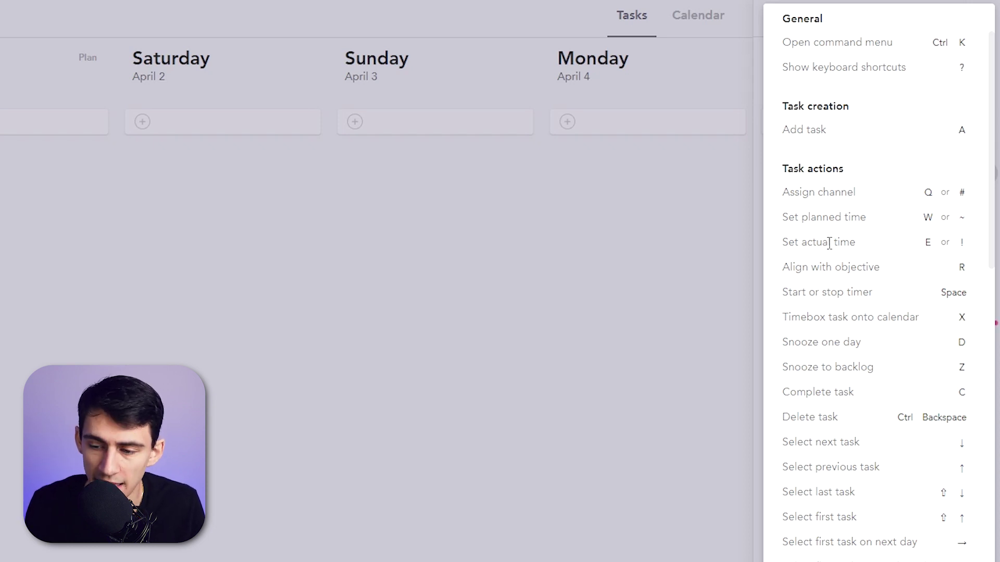
scroll(829, 244, down, 3)
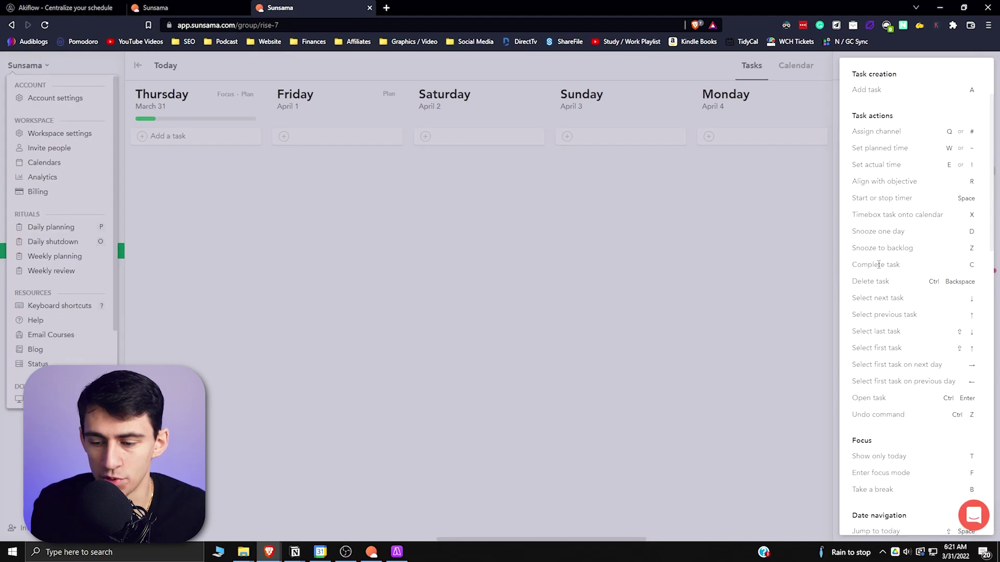
scroll(877, 263, down, 1)
Step: Close the shortcuts list and account menu, then bring the Sunsama desktop app to the front
click(829, 170)
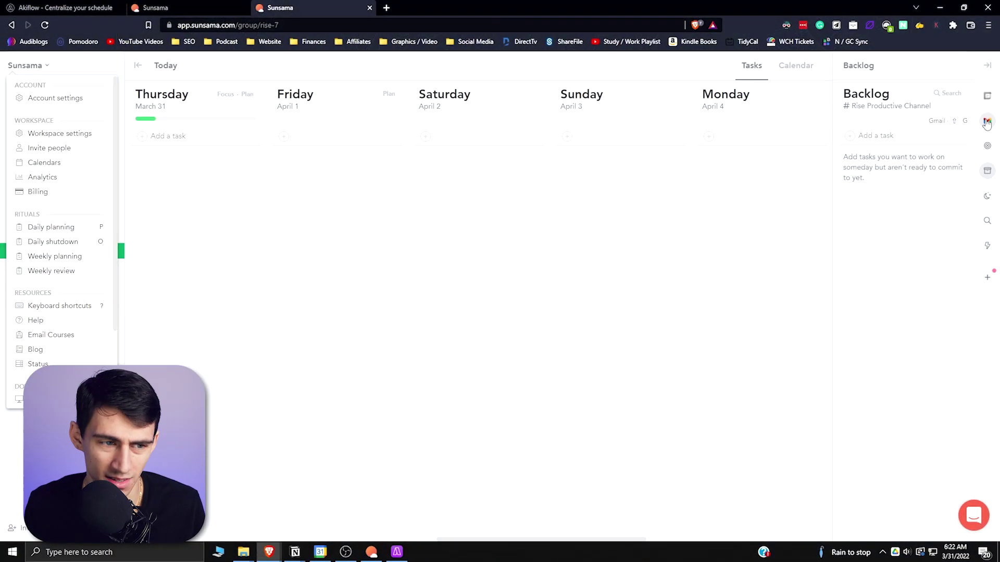
click(664, 170)
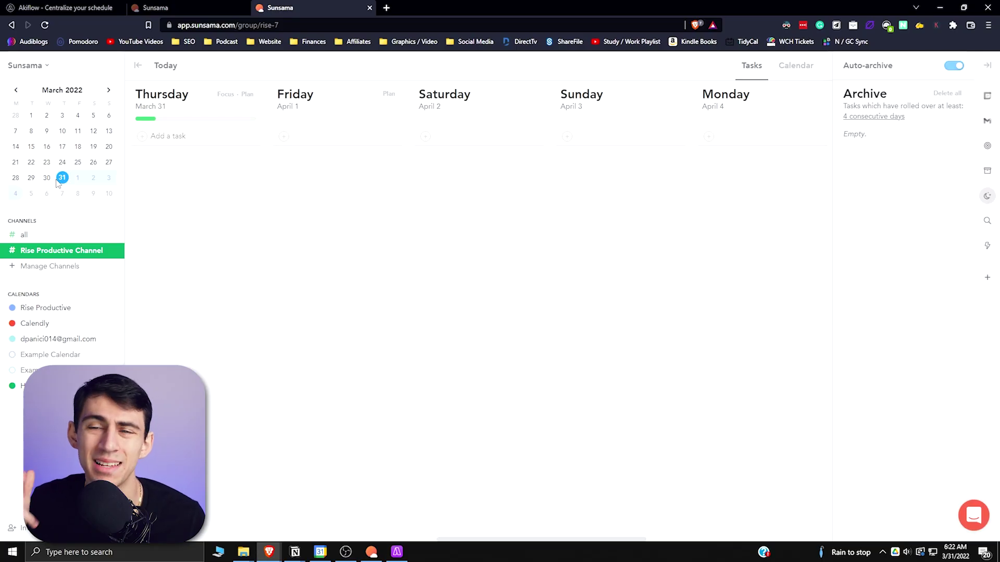
click(370, 552)
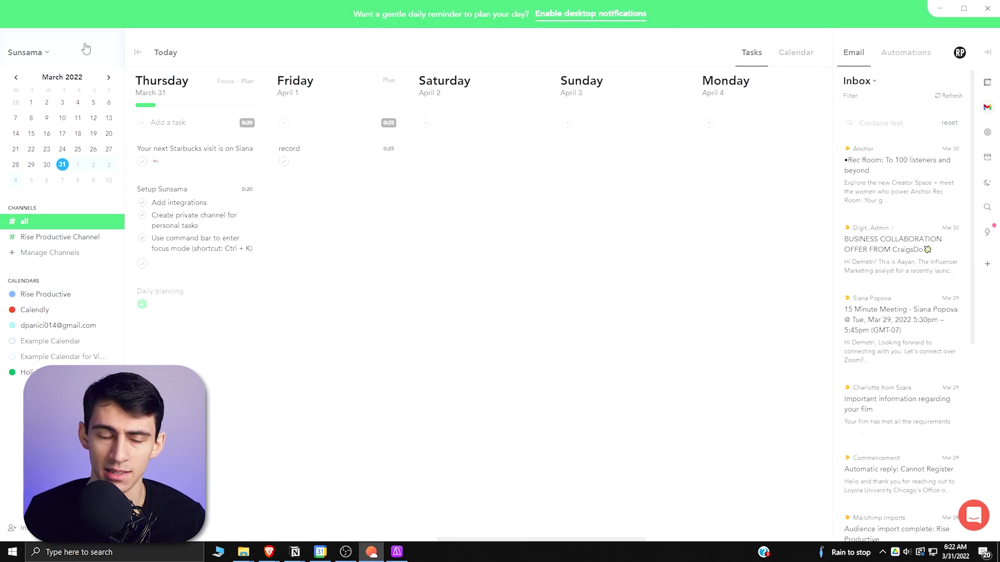